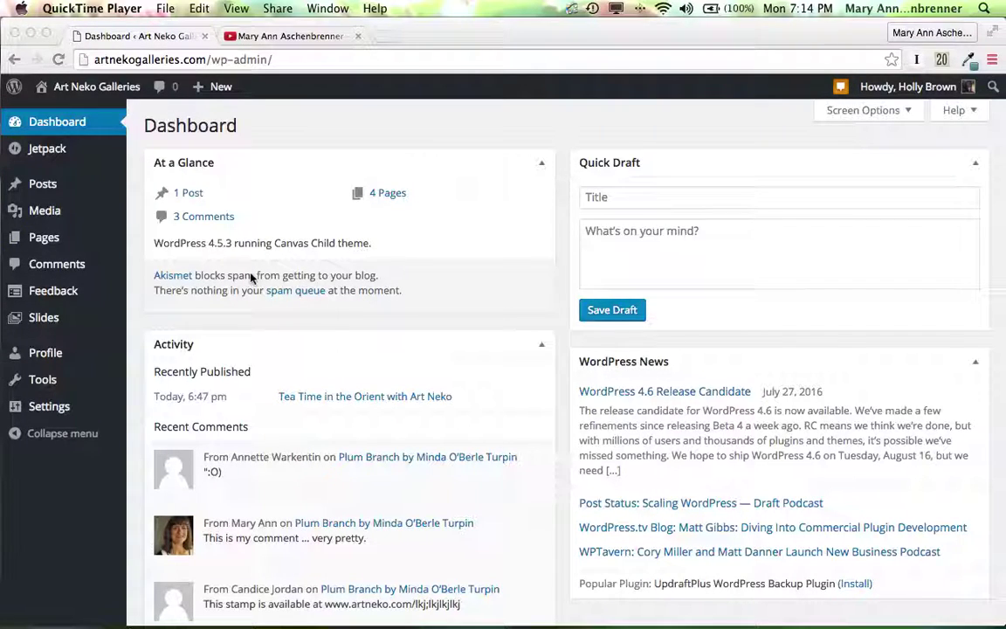
Step: Open the Posts > Categories page from the WordPress dashboard sidebar
left_click(51, 187)
mouse_move(52, 186)
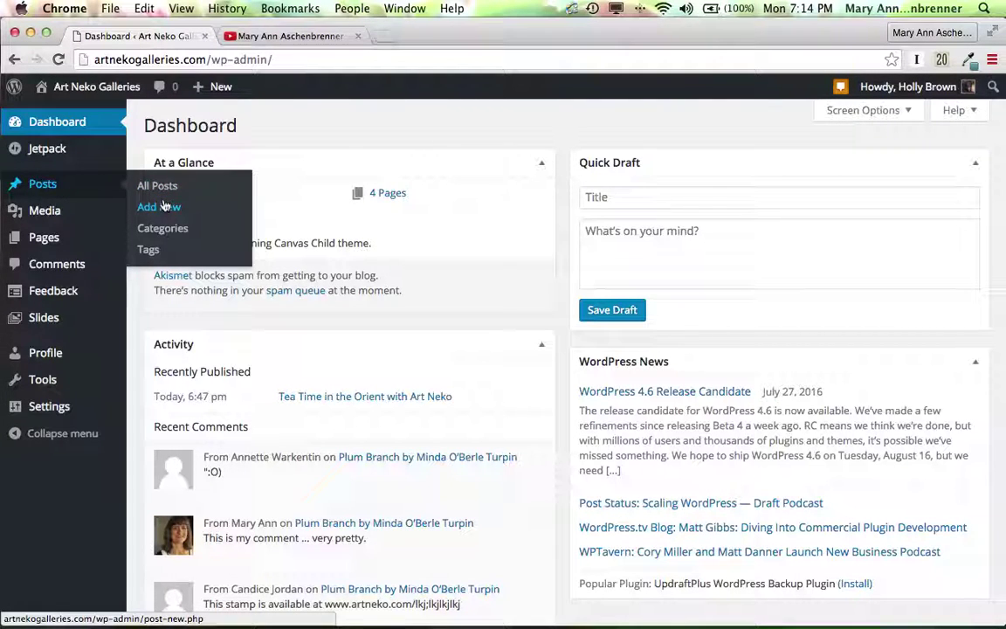
left_click(160, 229)
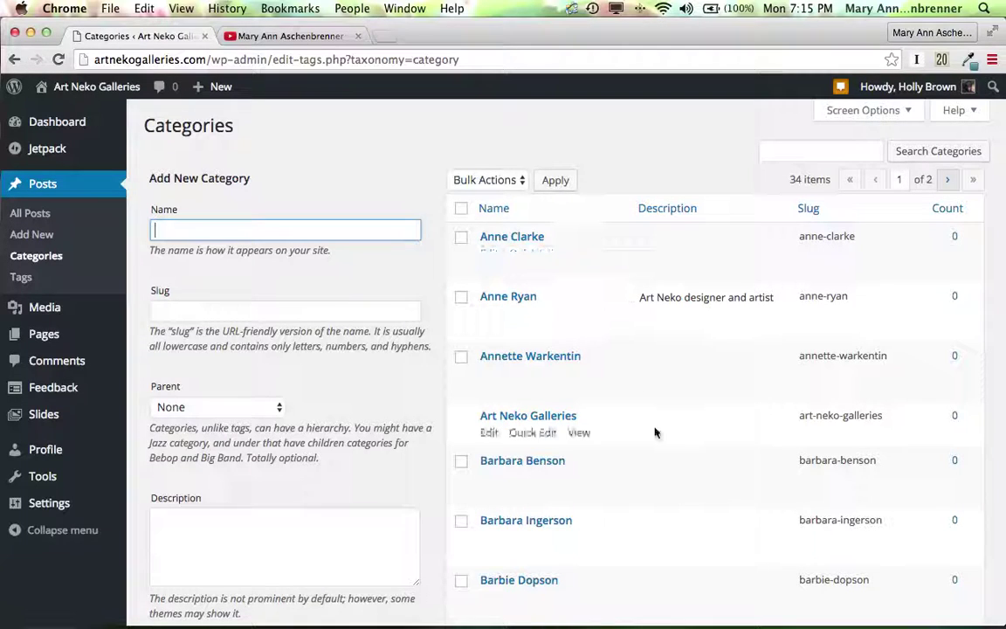
Step: Scroll down through the 34 categories and their descriptions, then back to the top
scroll(653, 431, "down", 10)
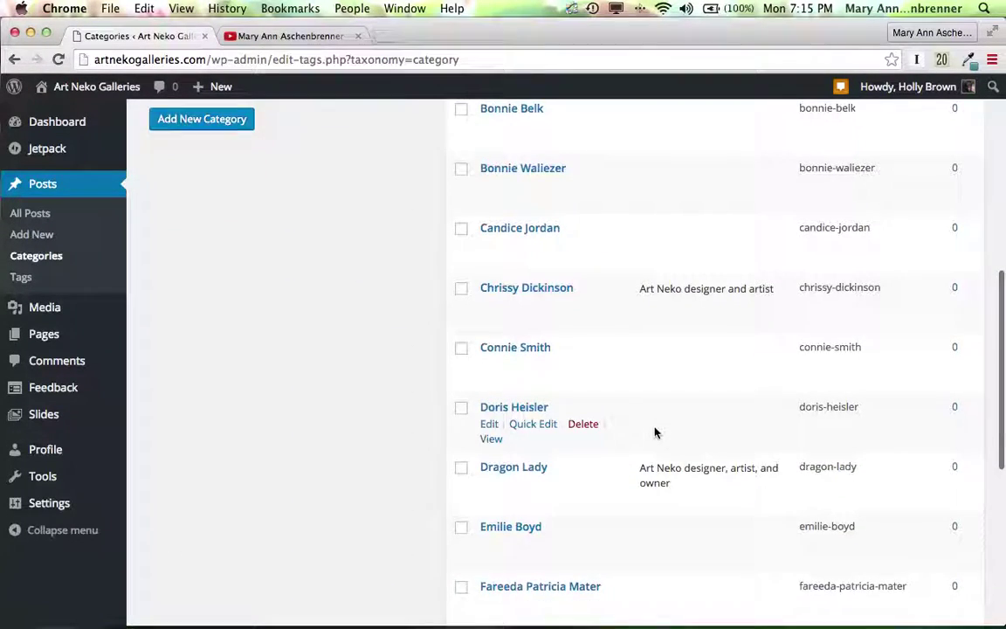
scroll(653, 432, "up", 3)
scroll(653, 432, "down", 4)
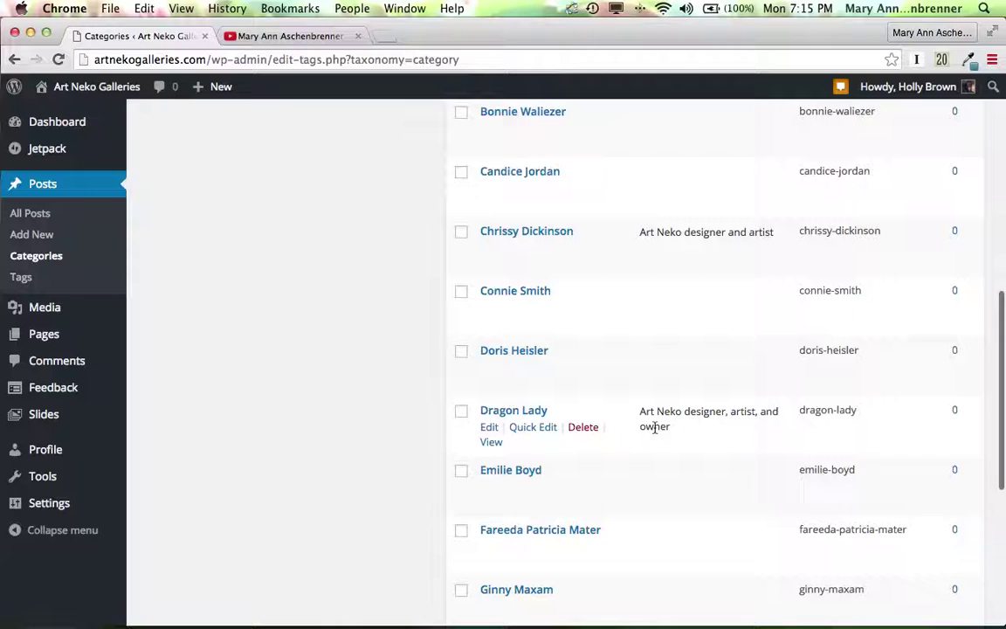
scroll(637, 503, "down", 7)
scroll(636, 504, "up", 2)
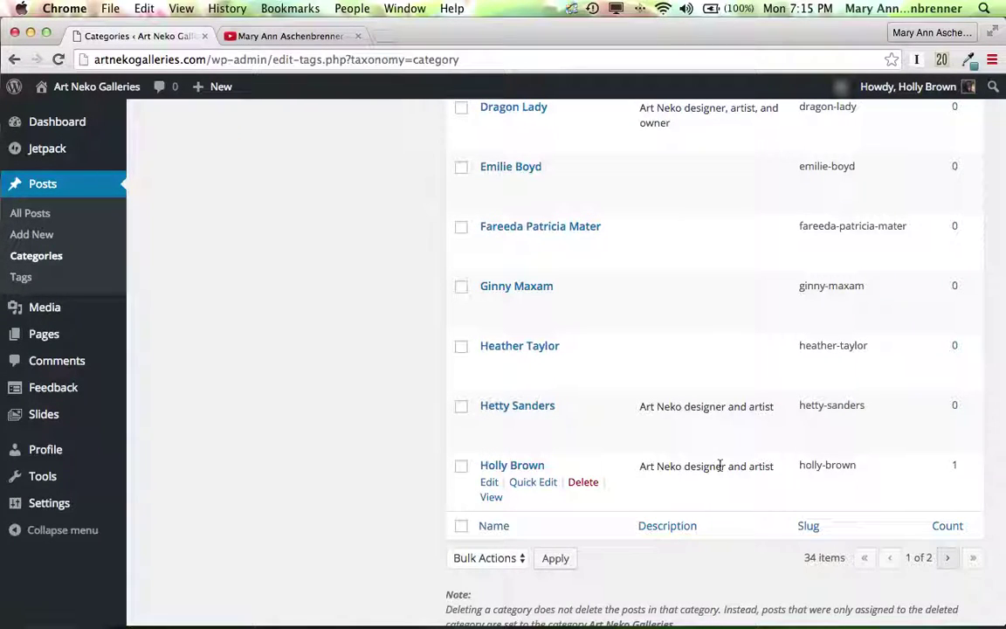
scroll(640, 330, "up", 10)
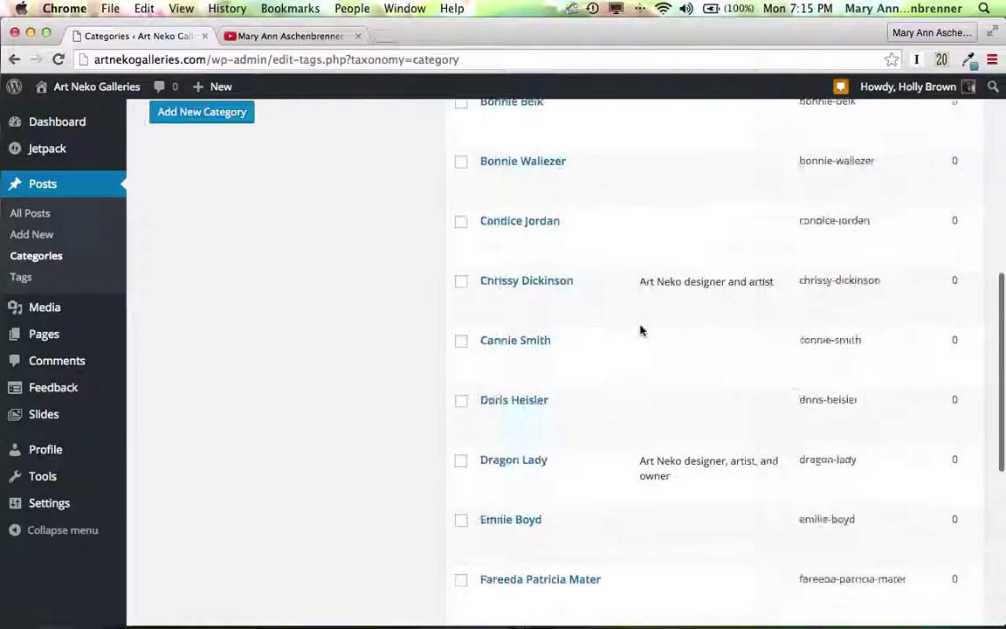
scroll(640, 330, "up", 3)
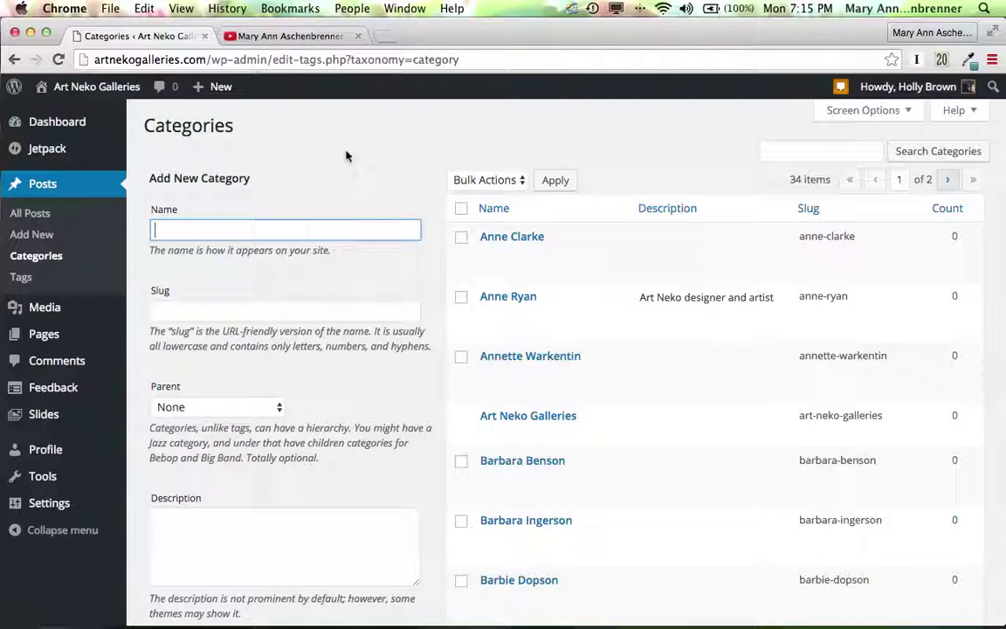
Step: Open the Tags page, enter 'specific' as a sample tag name, then clear it
left_click(24, 278)
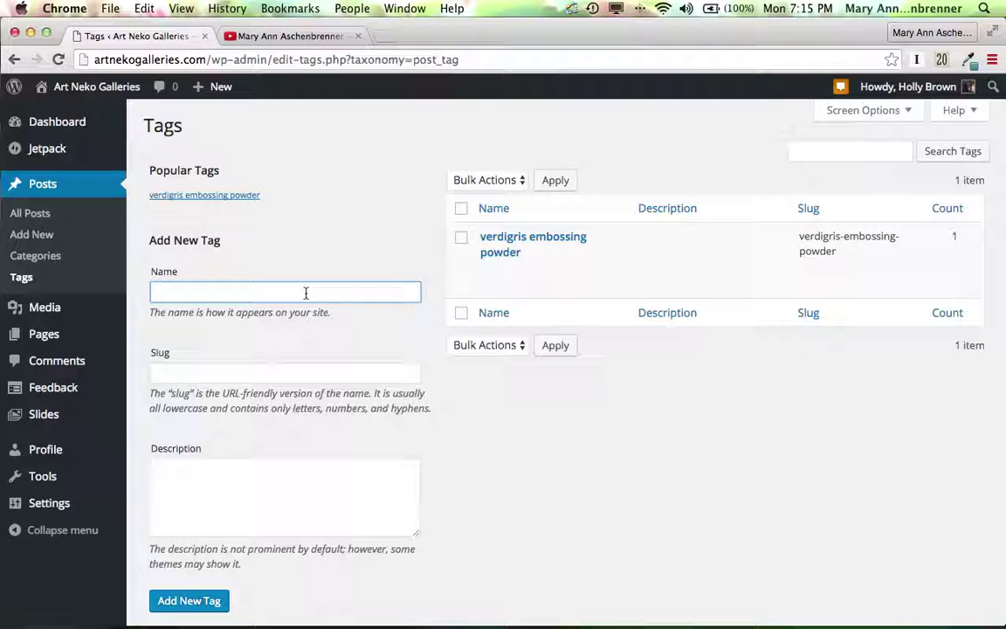
type("specific tag")
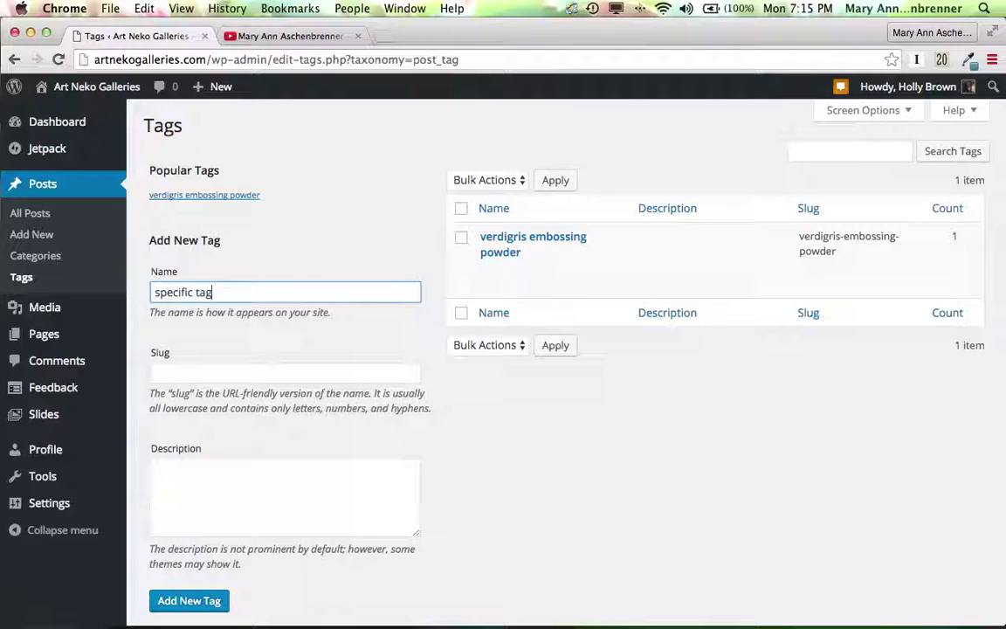
scroll(305, 299, "down", 2)
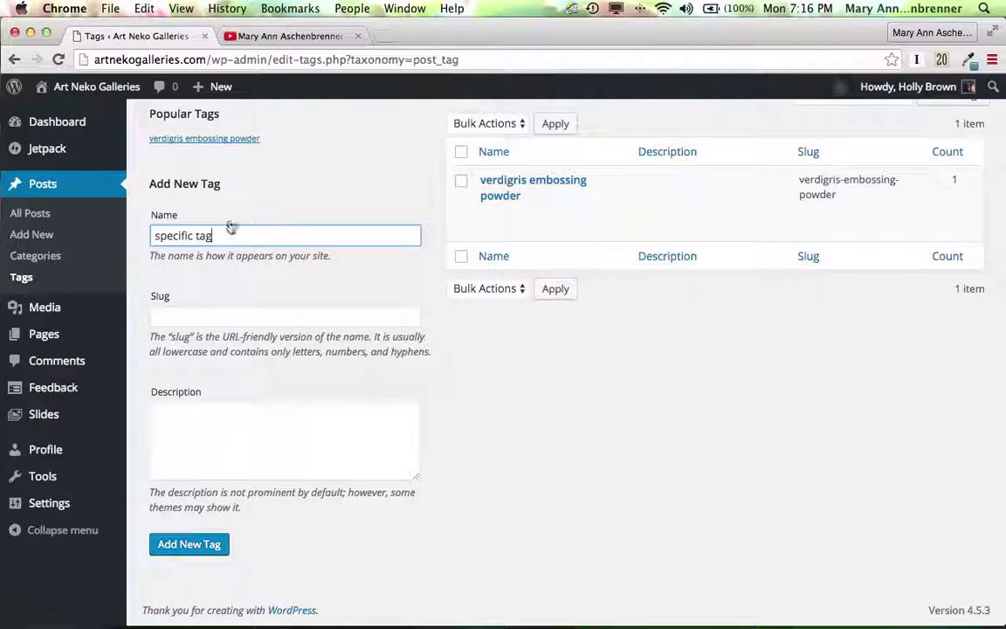
left_click_drag(224, 236, 143, 236)
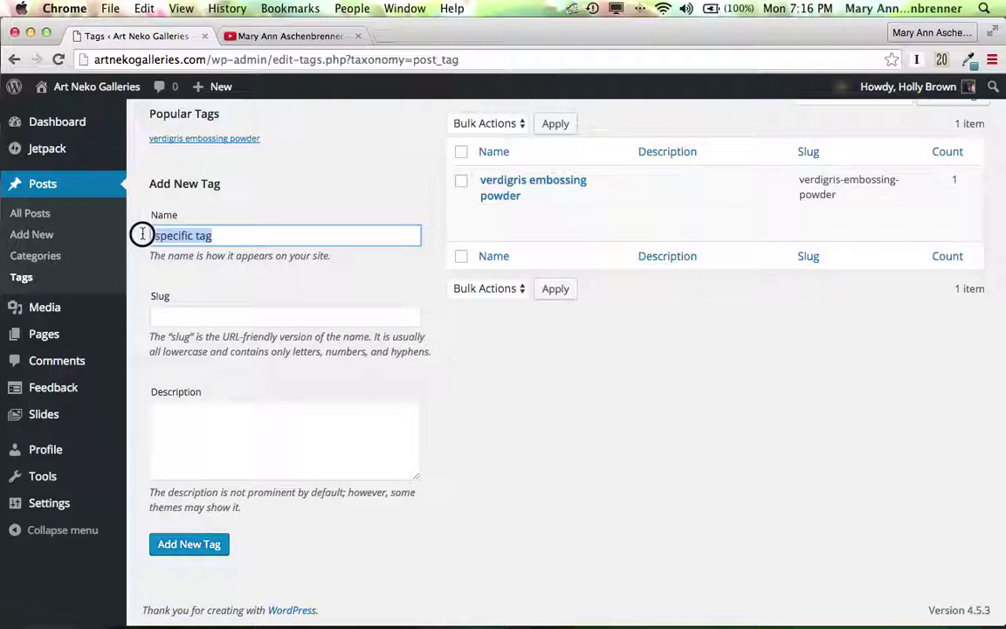
key("BackSpace")
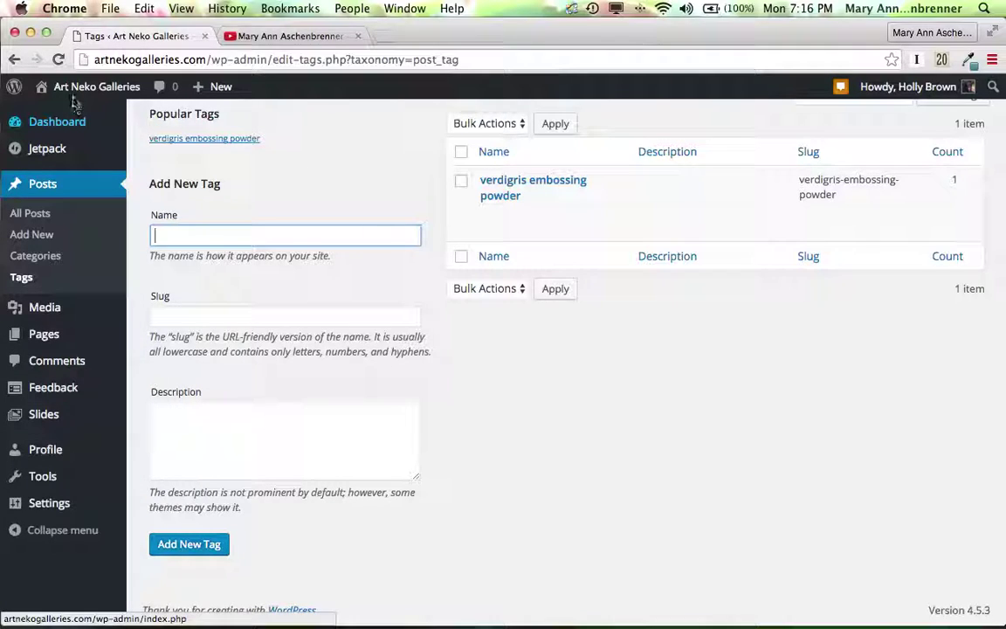
mouse_move(72, 92)
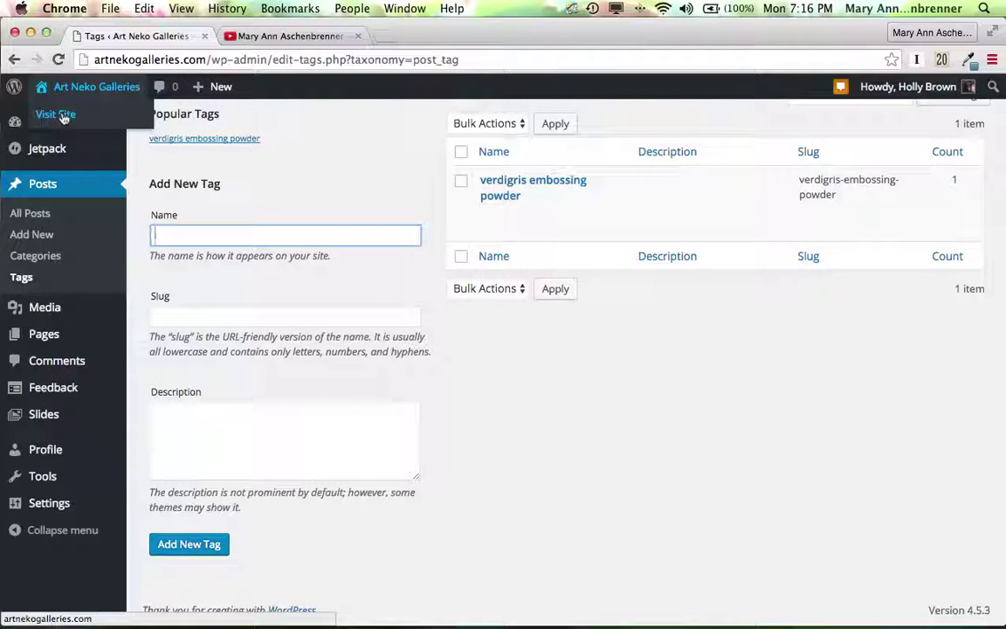
Step: Visit the live Art Neko Galleries site, scroll to its footer widgets, and expand the monthly archives list
left_click(57, 115)
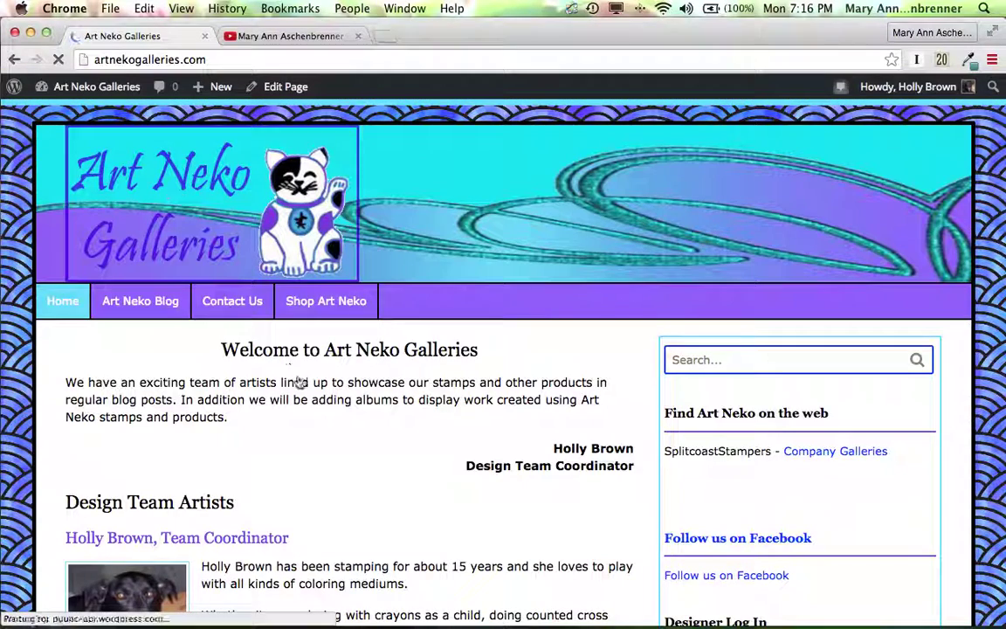
scroll(299, 380, "down", 15)
scroll(299, 380, "down", 20)
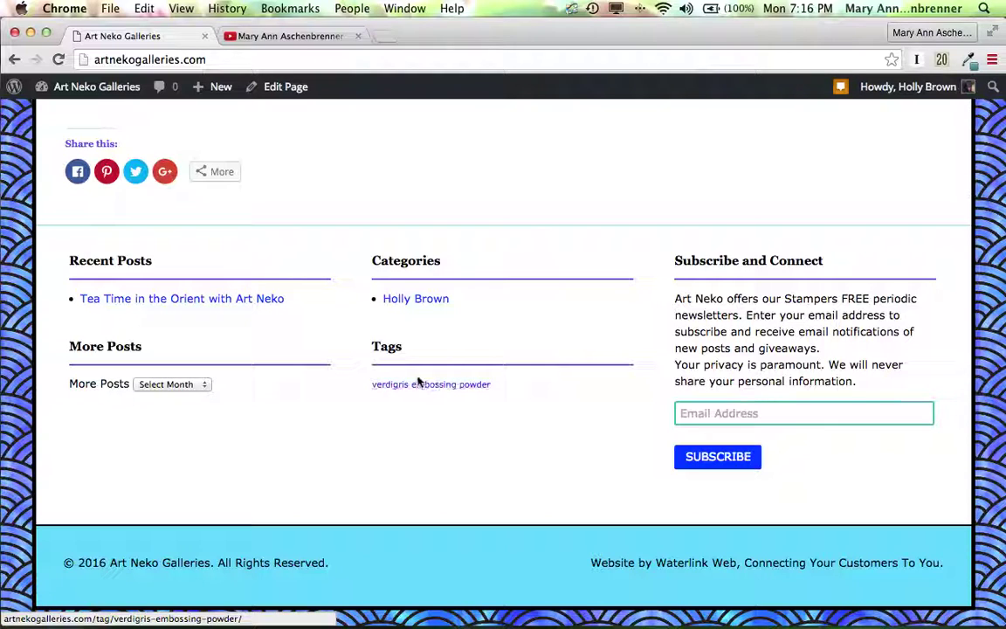
left_click(206, 386)
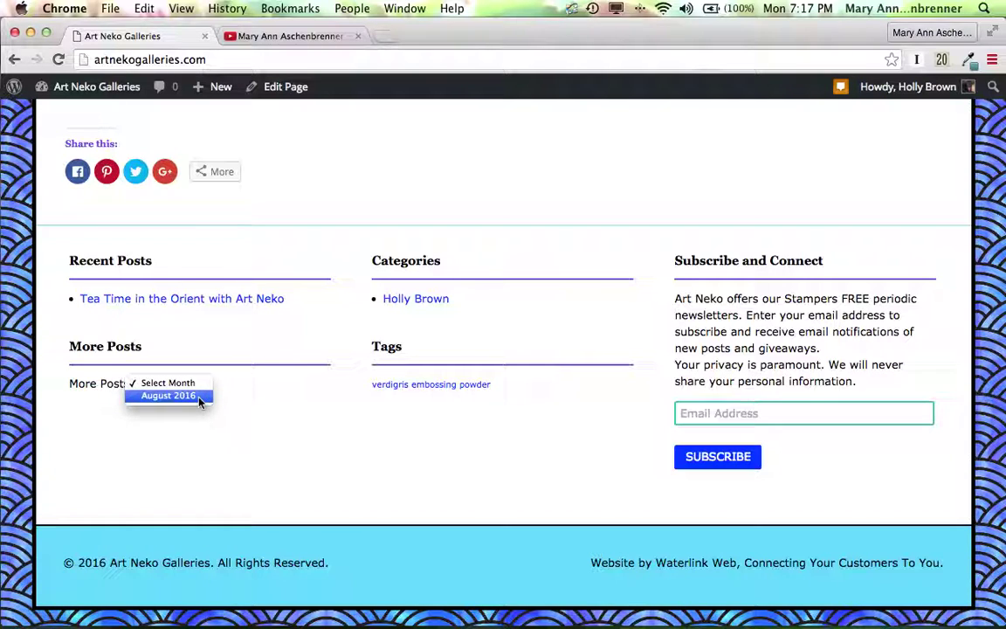
left_click(250, 350)
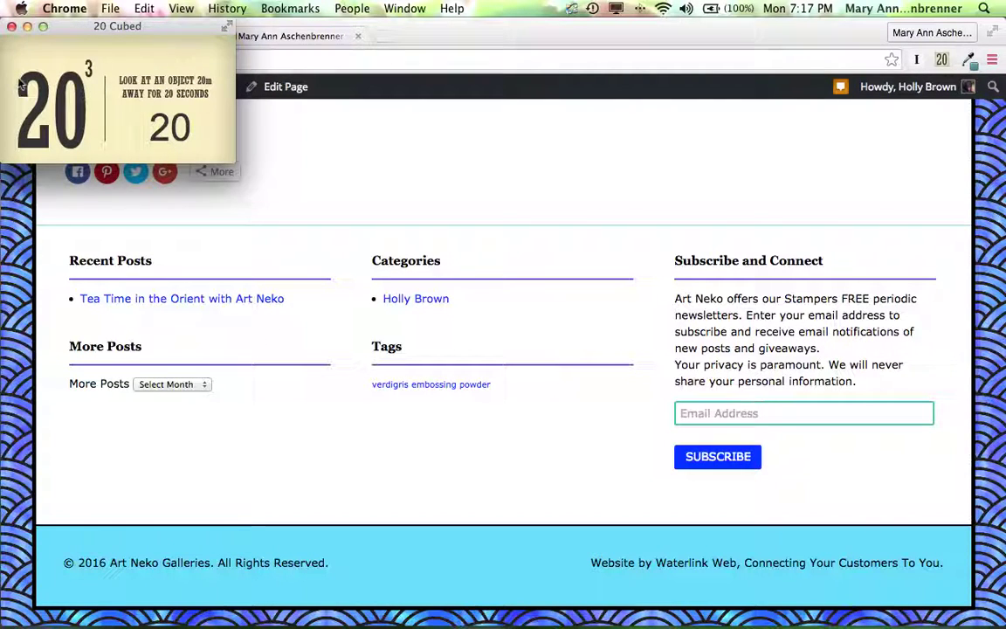
left_click(11, 26)
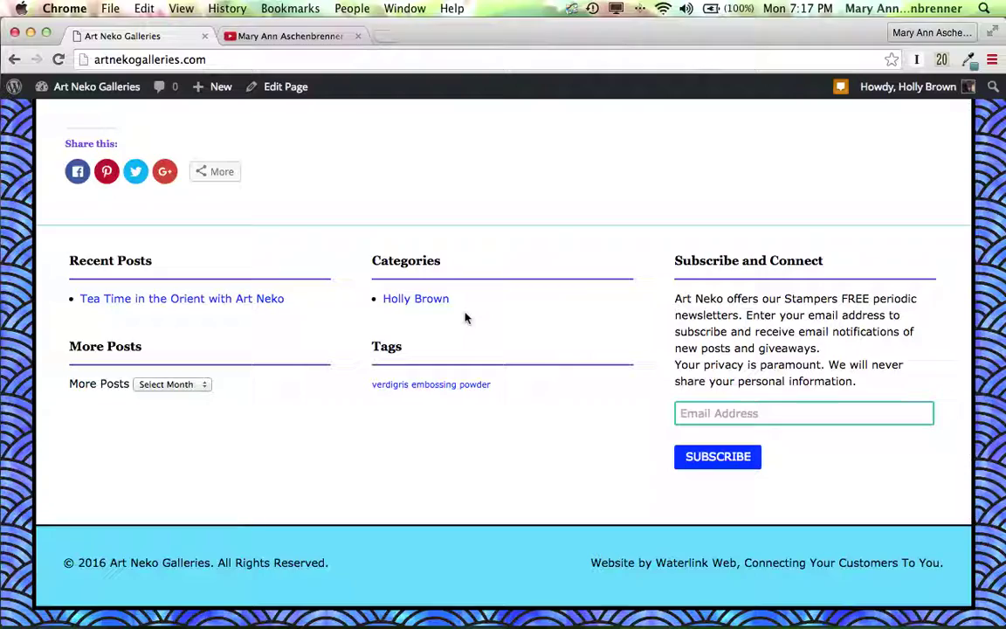
scroll(465, 318, "up", 5)
scroll(466, 317, "up", 15)
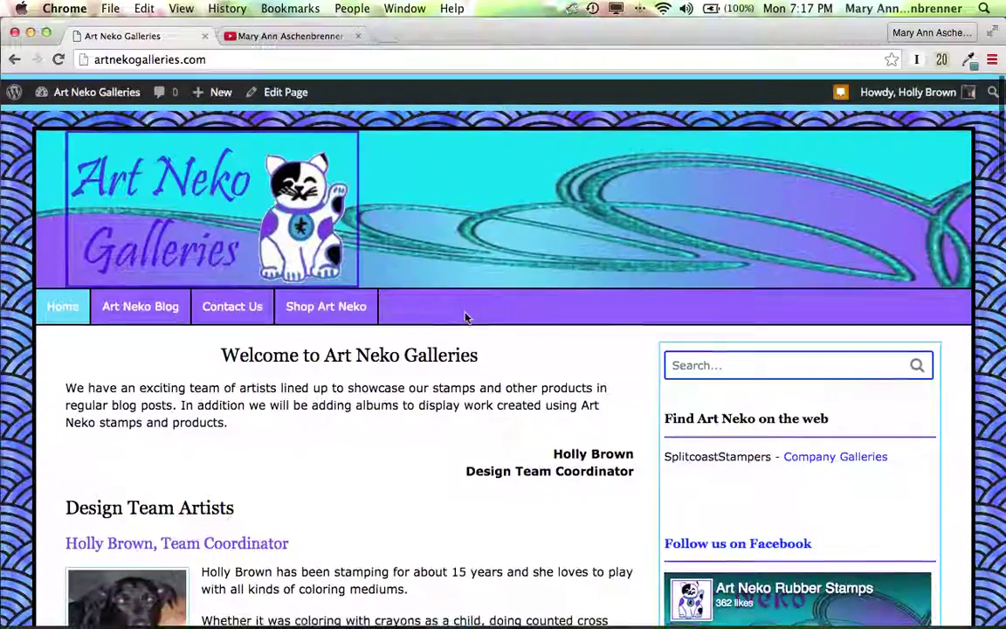
scroll(465, 318, "down", 8)
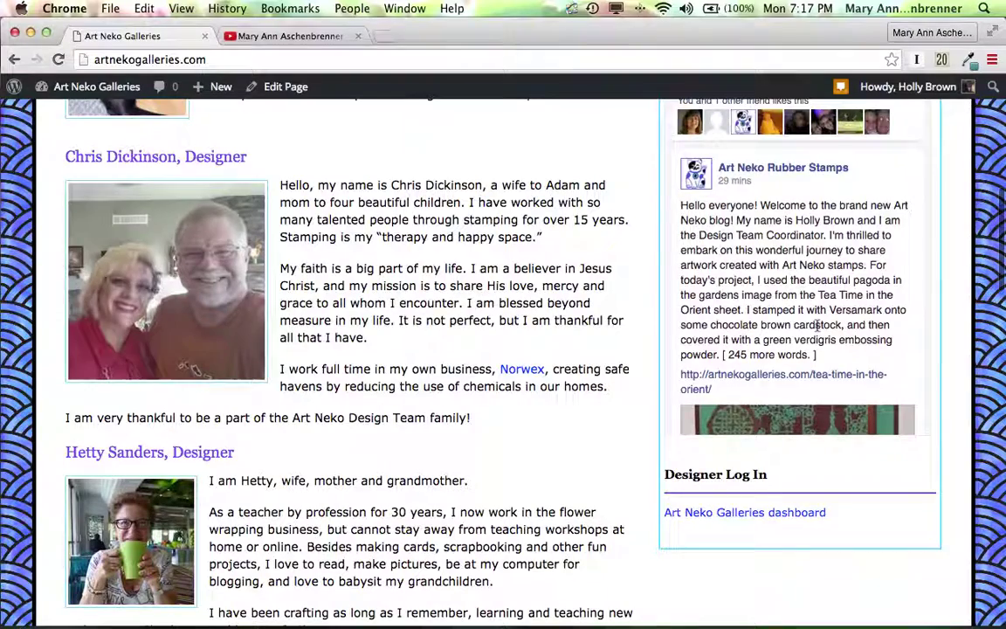
scroll(817, 327, "down", 5)
scroll(816, 327, "down", 2)
scroll(817, 326, "up", 7)
scroll(817, 326, "up", 3)
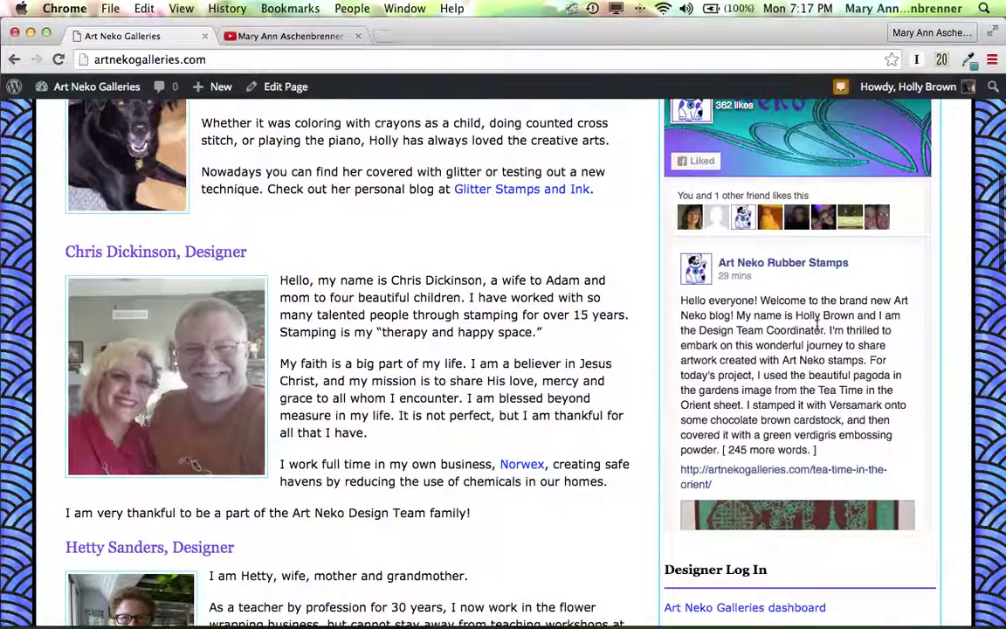
scroll(817, 326, "down", 4)
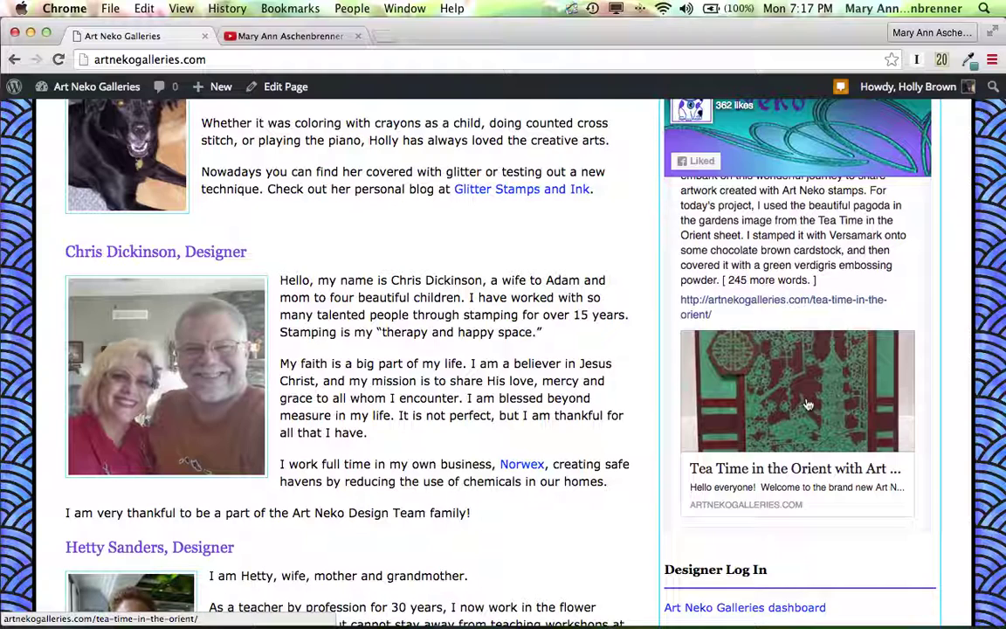
scroll(805, 392, "down", 3)
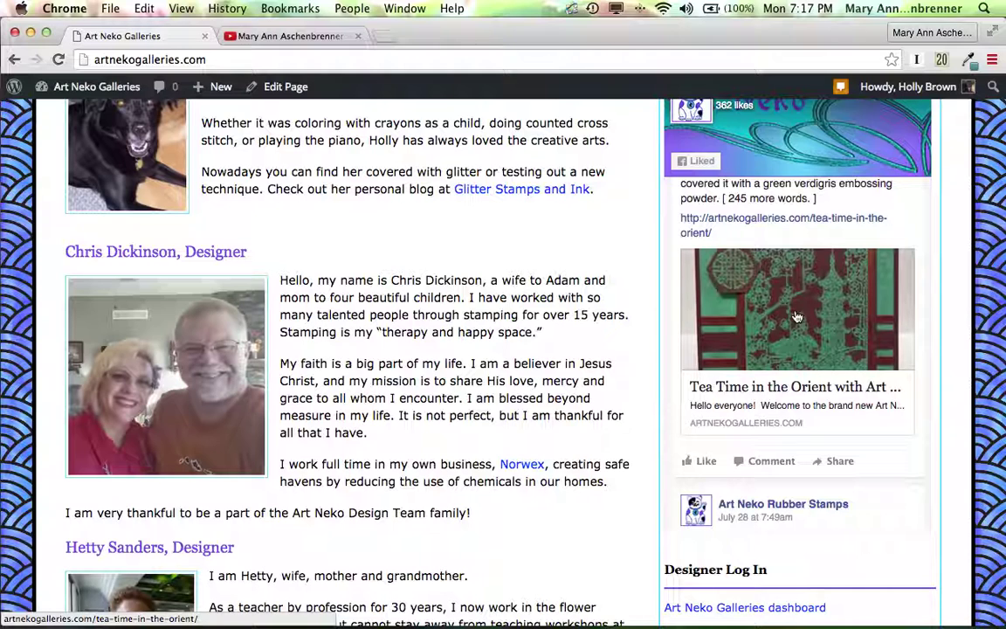
scroll(796, 317, "up", 1)
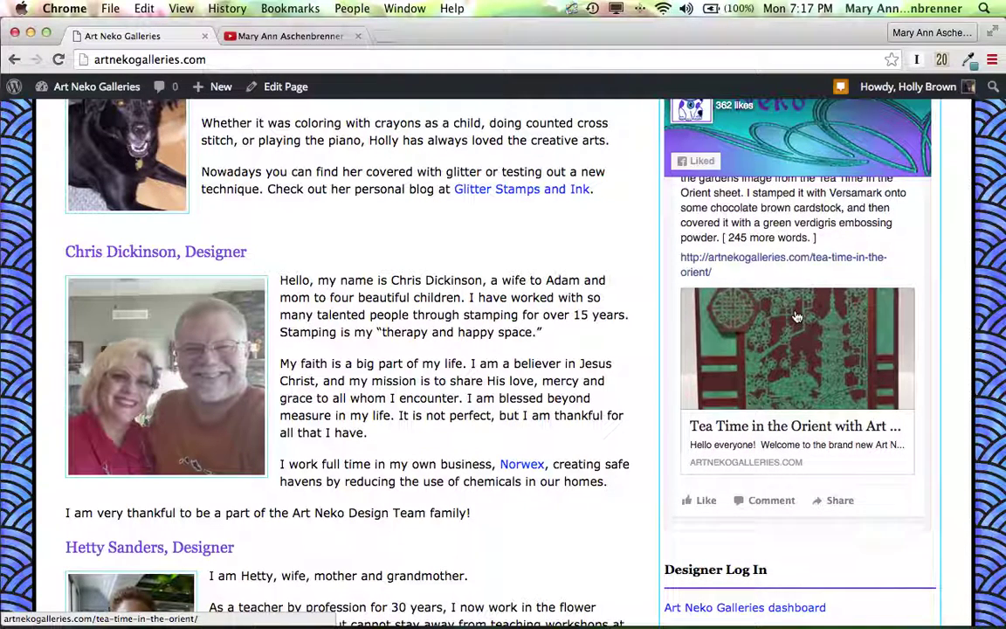
scroll(796, 317, "down", 1)
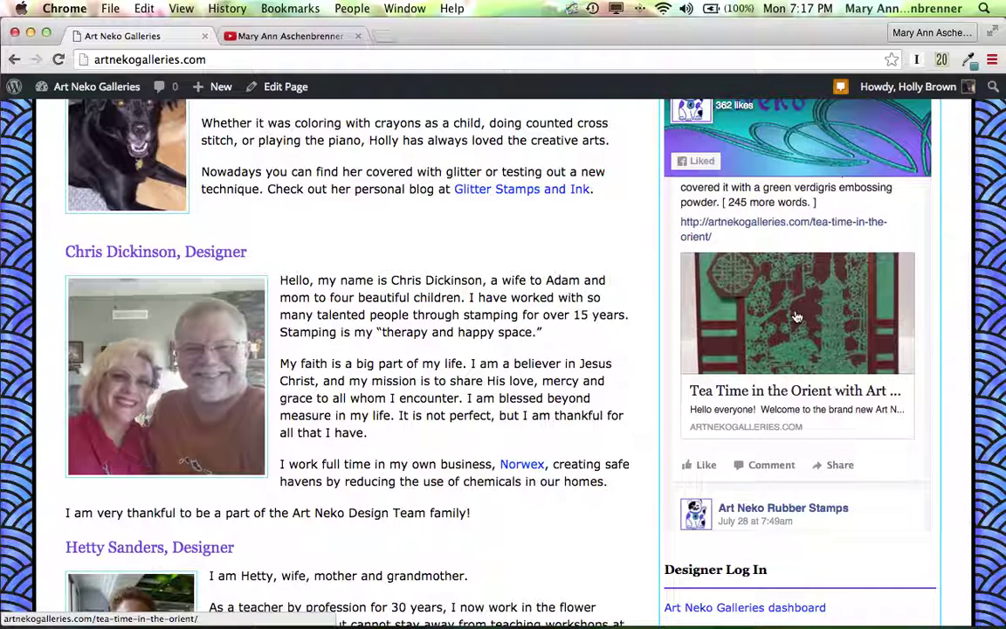
scroll(796, 317, "up", 10)
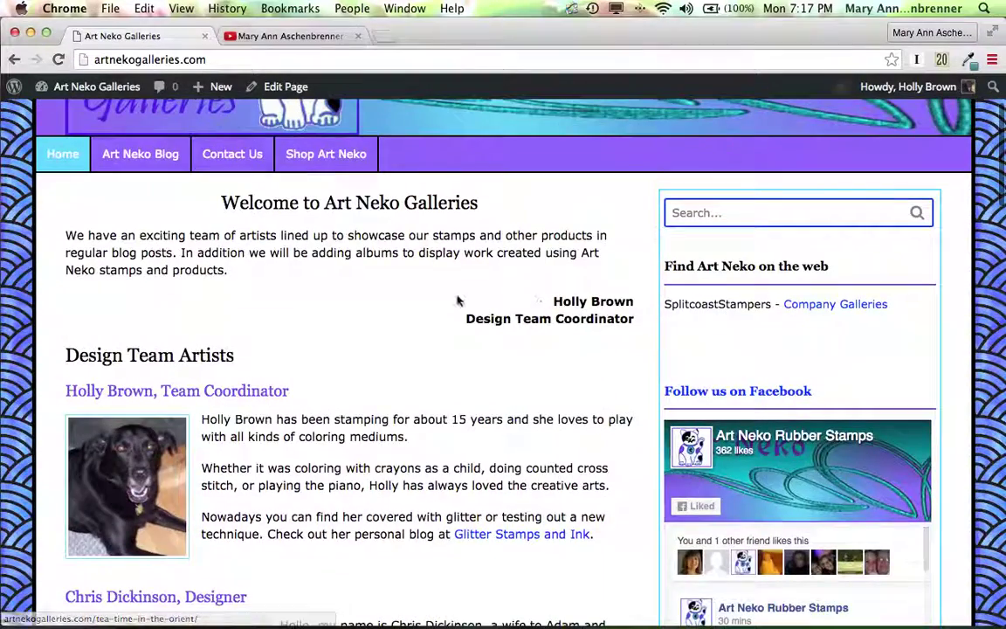